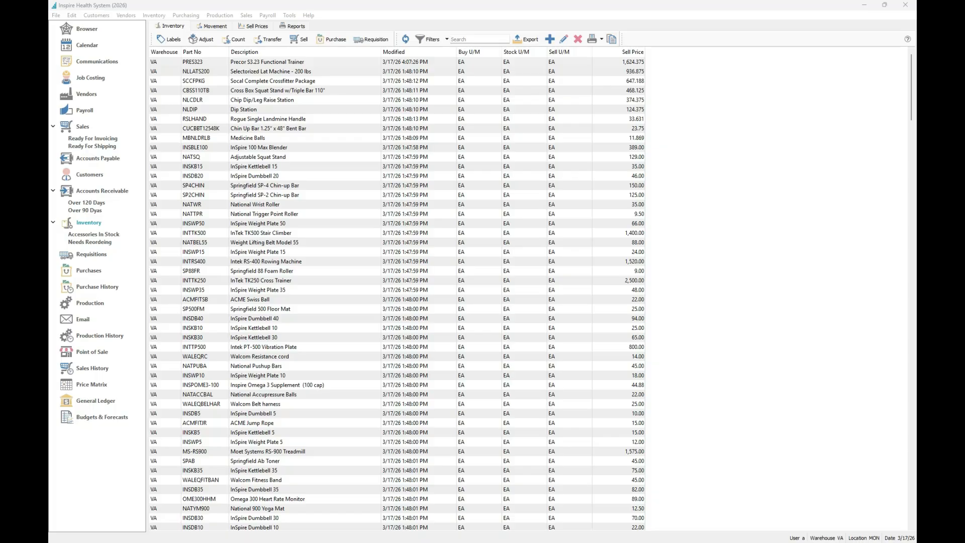
- Review the sell prices recorded per price level for the inventory parts and return to the inventory item list
{"action": "left_click", "coordinate": [252, 63]}
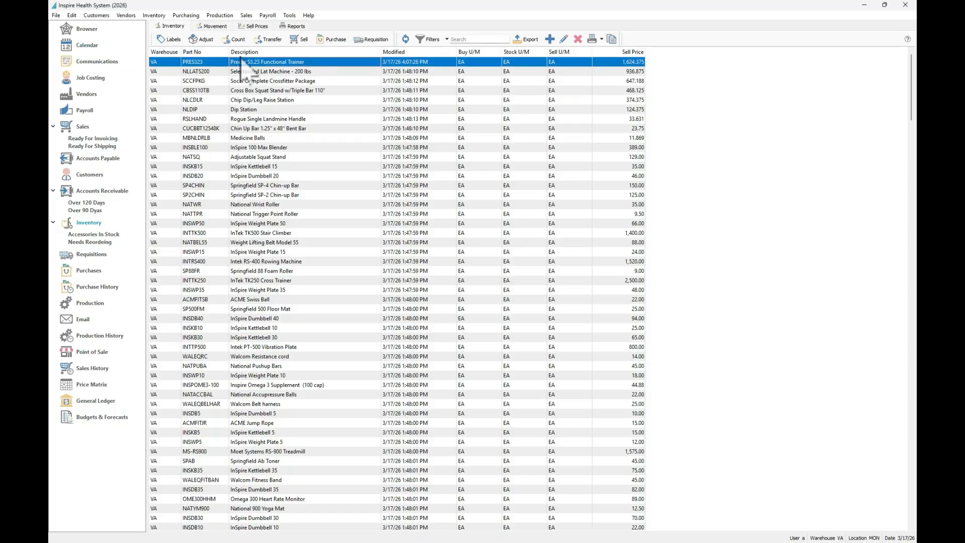
{"action": "left_click", "coordinate": [256, 27]}
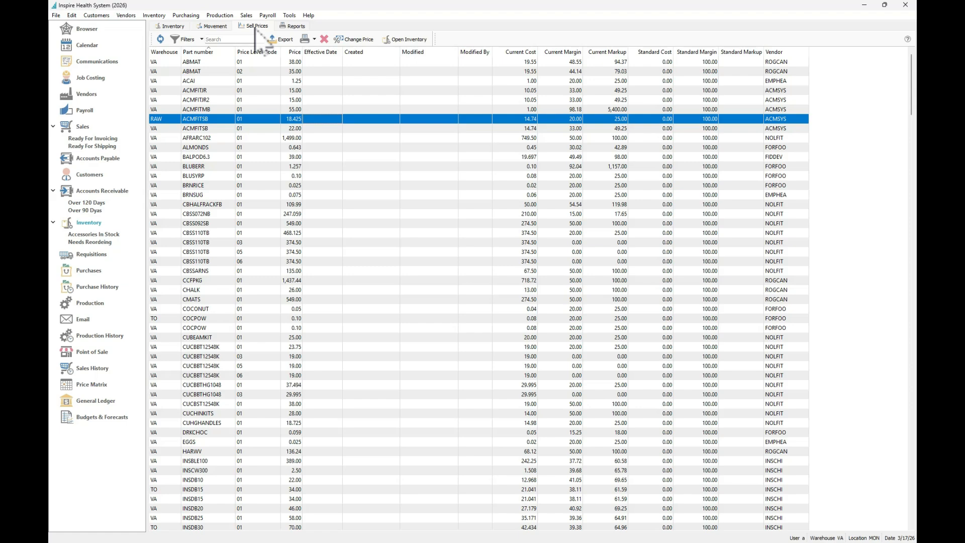
{"action": "left_click", "coordinate": [173, 26]}
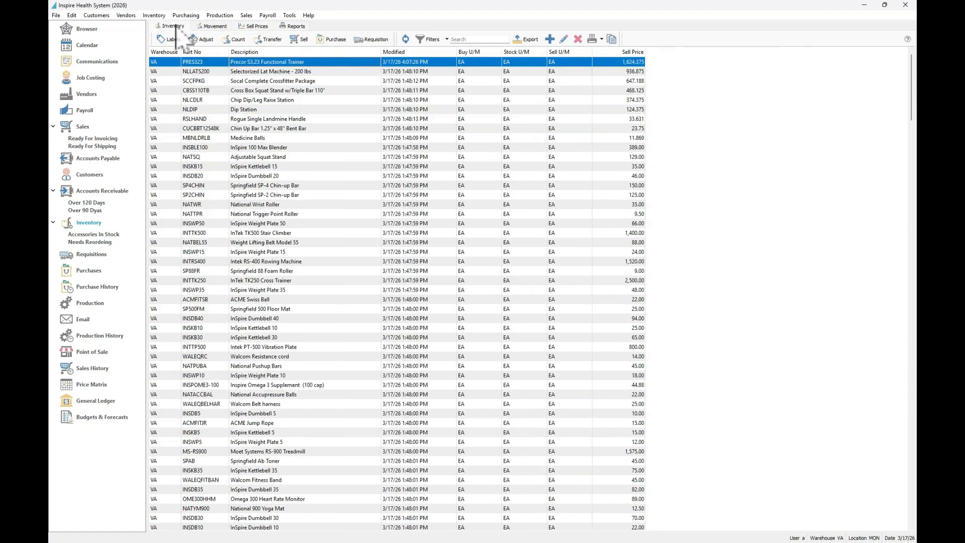
- Show the Price01, Price02, Price03, Price05 and Price06 UDF columns in the inventory list
{"action": "right_click", "coordinate": [327, 52]}
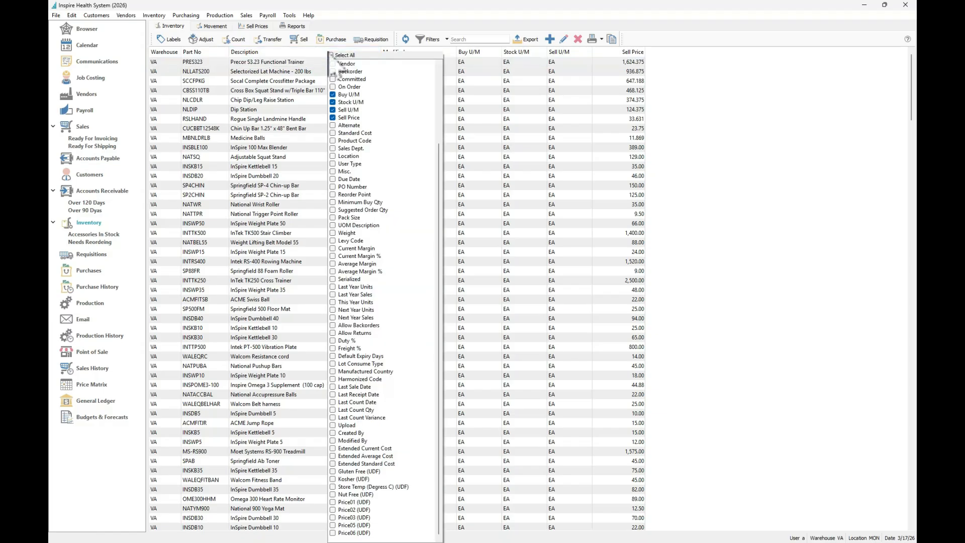
{"action": "left_click", "coordinate": [333, 502]}
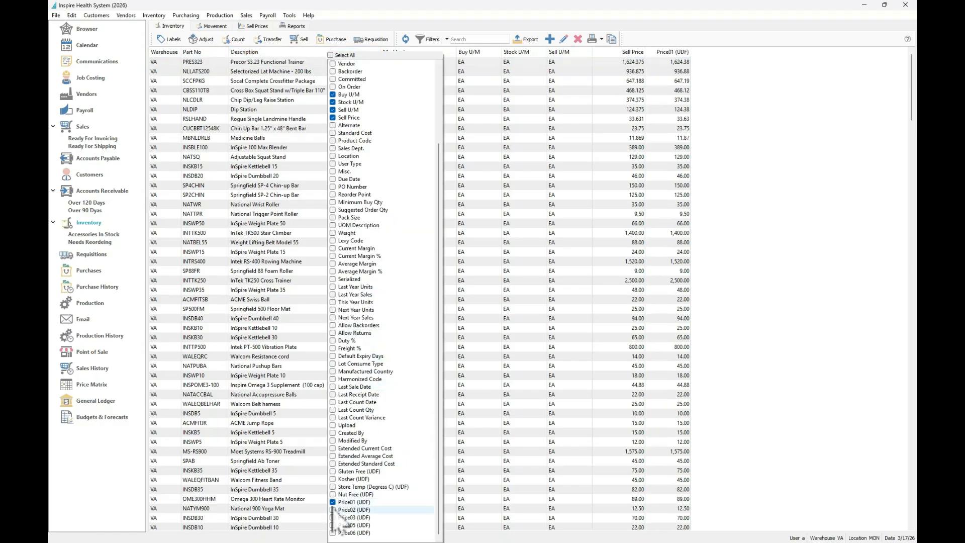
{"action": "left_click", "coordinate": [332, 510]}
{"action": "left_click", "coordinate": [332, 518]}
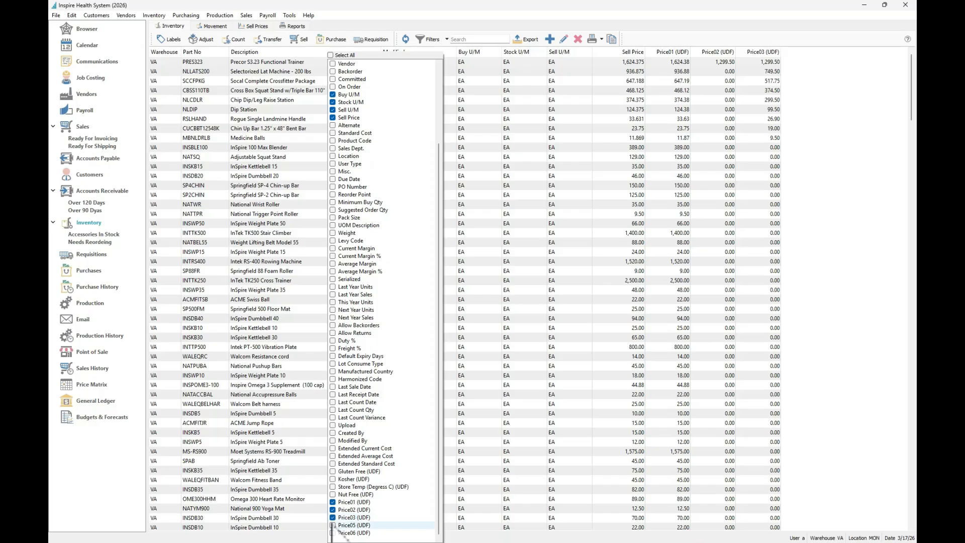
{"action": "left_click", "coordinate": [333, 525]}
{"action": "left_click", "coordinate": [332, 533]}
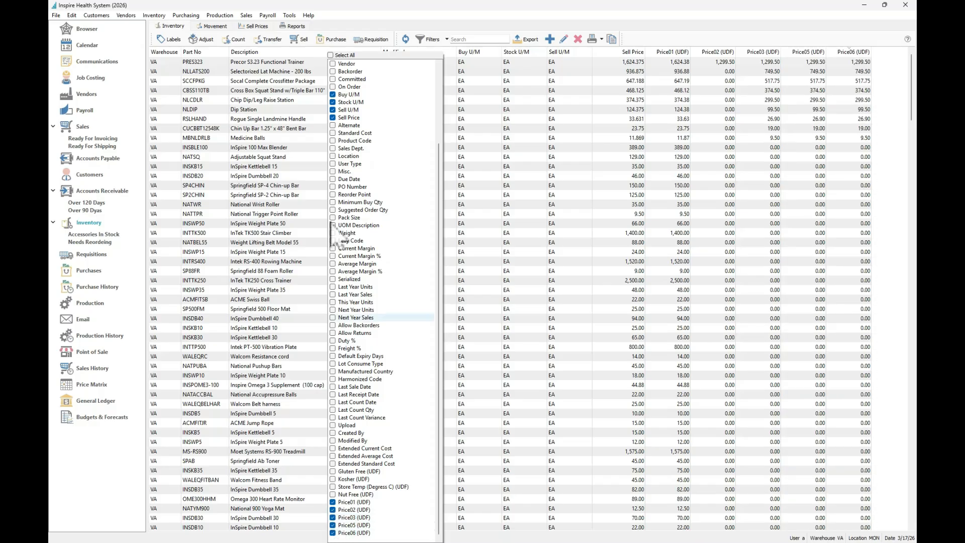
{"action": "left_click", "coordinate": [320, 4]}
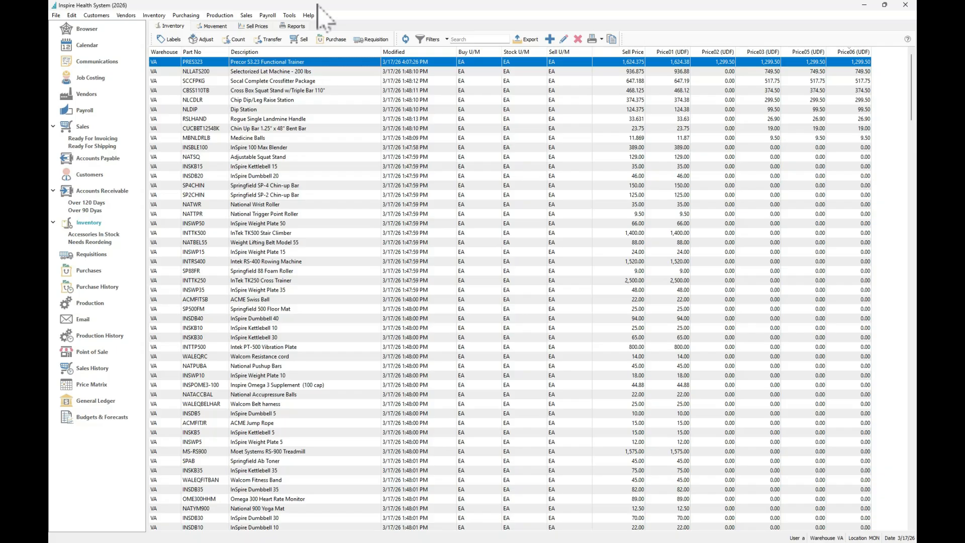
- Switch to the UDFPriceSync folder in File Explorer, run BreezeUDFPrices.exe and open its Spire connection configuration
{"action": "key", "text": "alt+Tab"}
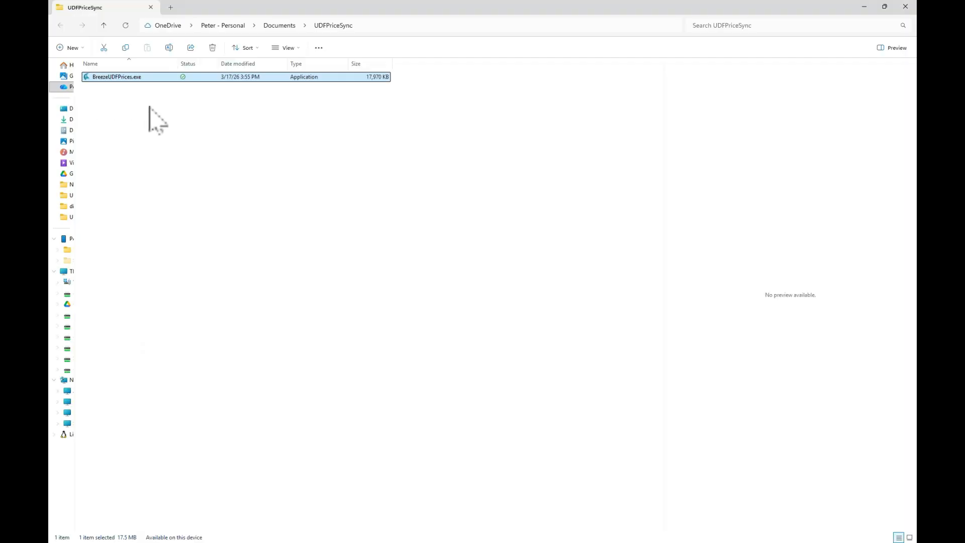
{"action": "double_click", "coordinate": [149, 77]}
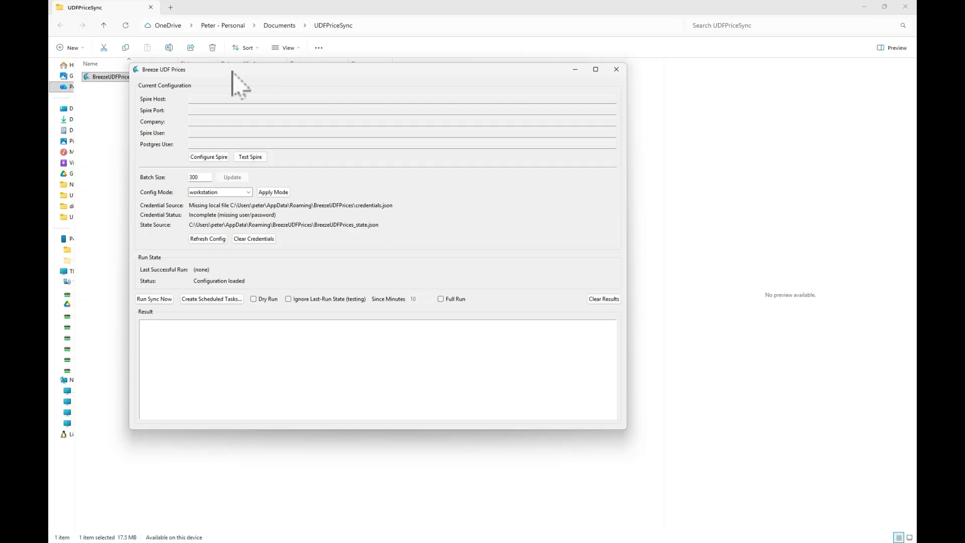
{"action": "left_click", "coordinate": [213, 157]}
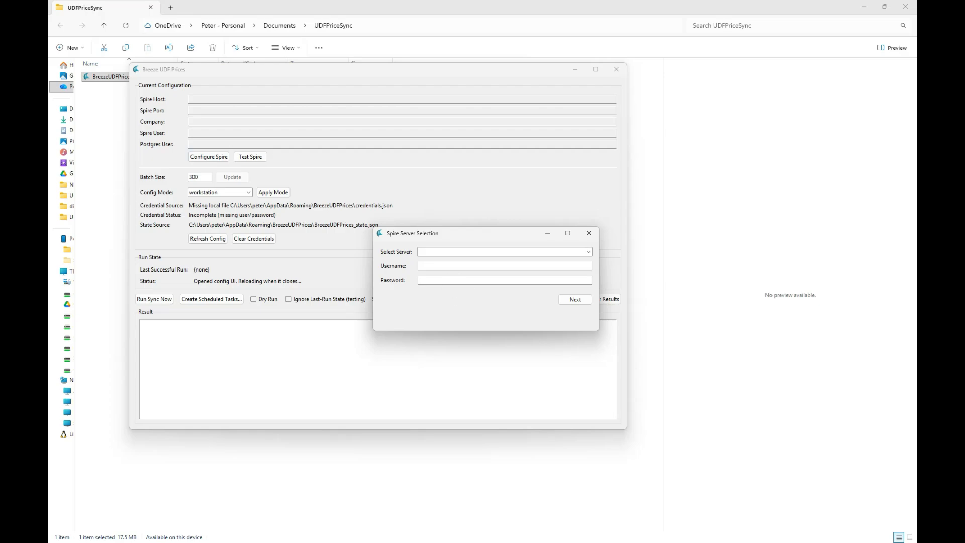
- Choose the server cooperative-snow-5223.spirelan.com, sign in with username spireadmin and the account password, and continue to company selection
{"action": "left_click", "coordinate": [470, 253]}
{"action": "left_click", "coordinate": [463, 259]}
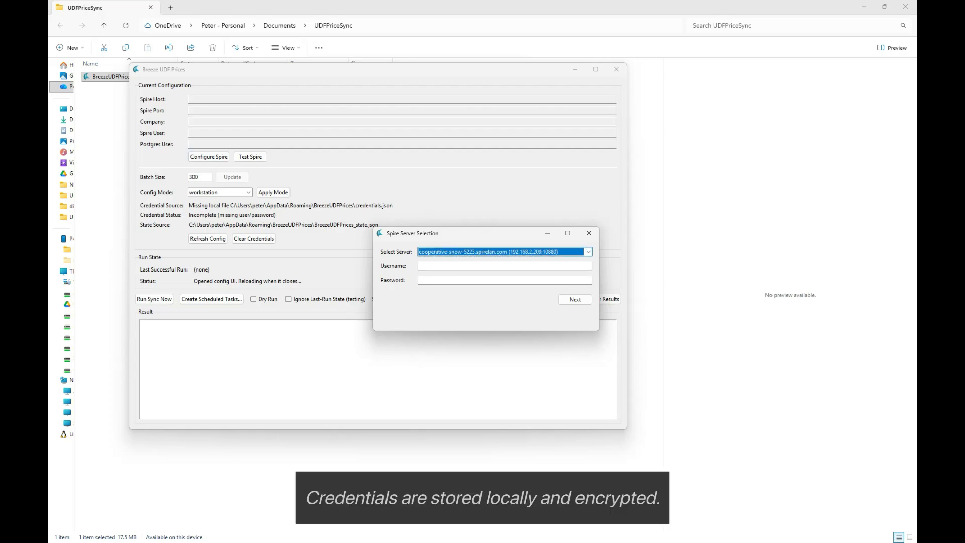
{"action": "left_click", "coordinate": [425, 266]}
{"action": "type", "text": "spire"}
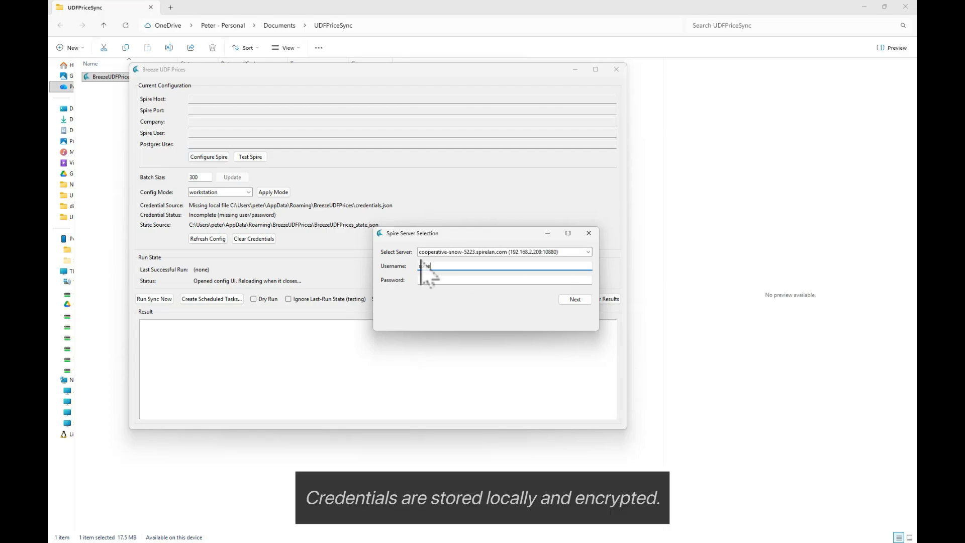
{"action": "type", "text": "admin"}
{"action": "key", "text": "Tab"}
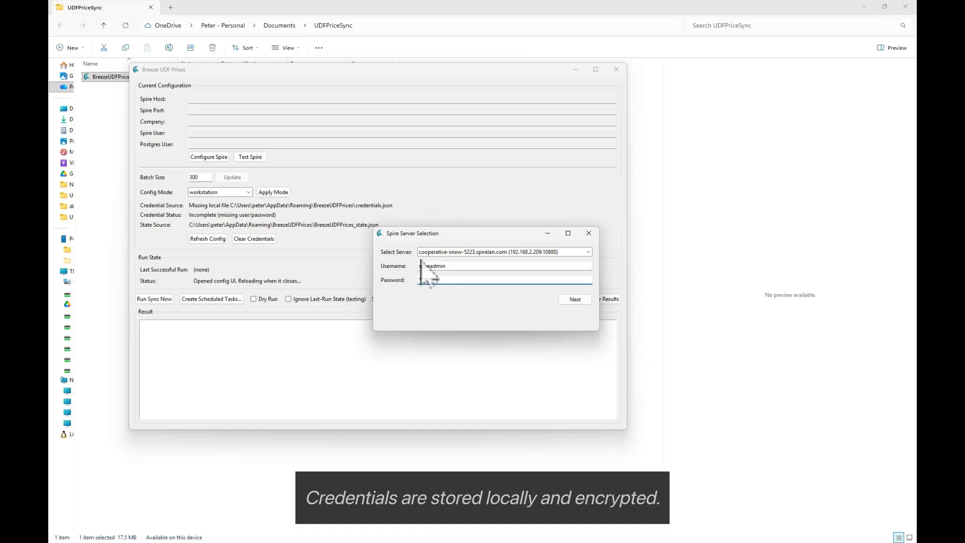
{"action": "type", "text": "•"}
{"action": "left_click", "coordinate": [572, 301]}
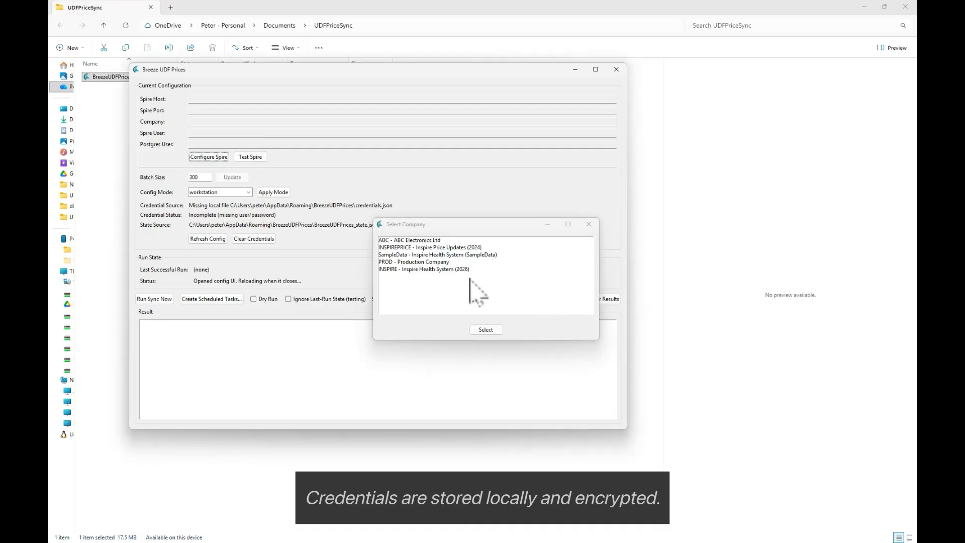
- Select the company INSPIRE - Inspire Health System (2026) and validate the Postgres login with username postgres and the Postgres password
{"action": "left_click", "coordinate": [449, 270]}
{"action": "double_click", "coordinate": [450, 270]}
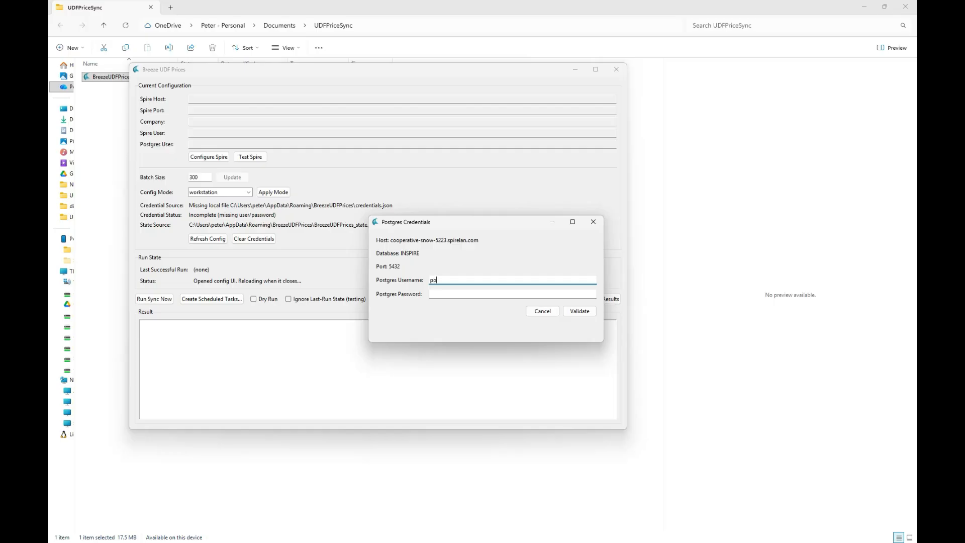
{"action": "type", "text": "postgres"}
{"action": "key", "text": "Tab"}
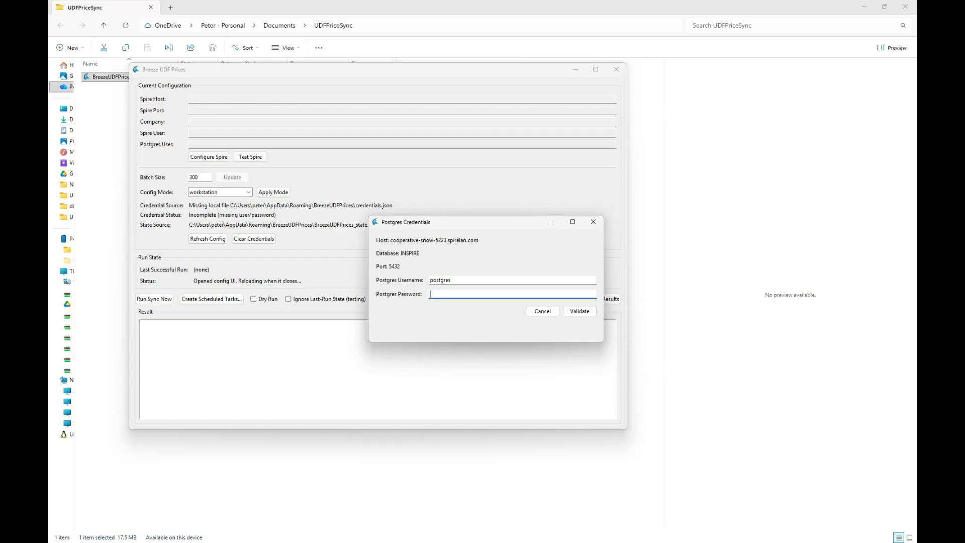
{"action": "type", "text": "**********"}
{"action": "left_click", "coordinate": [578, 313]}
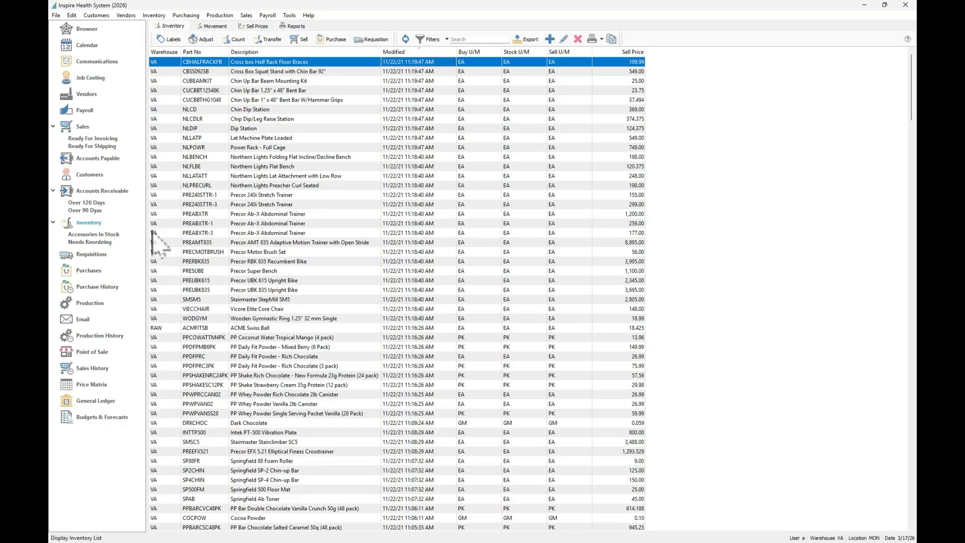
- Check which UDF columns are available for the inventory list in Spire before syncing
{"action": "right_click", "coordinate": [359, 53]}
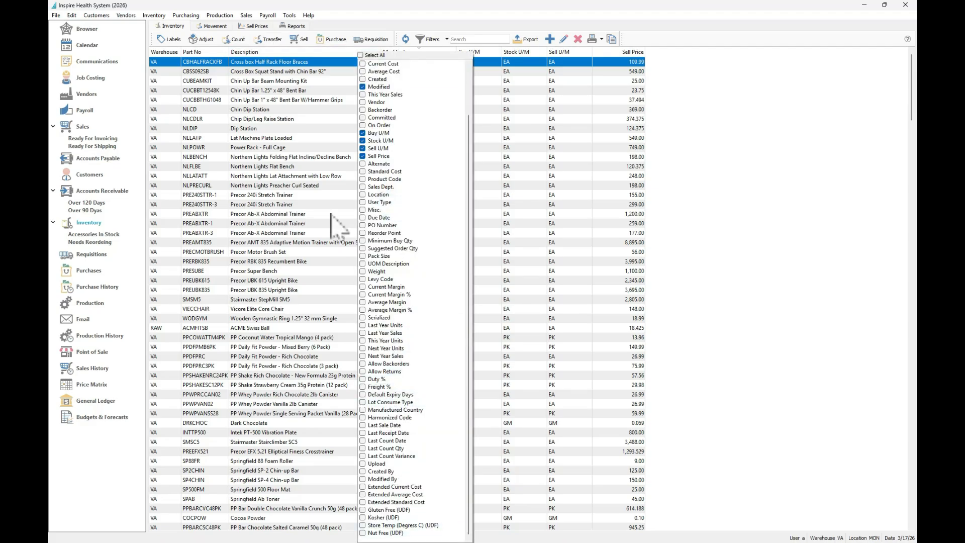
{"action": "left_click", "coordinate": [323, 83]}
{"action": "left_click", "coordinate": [323, 72]}
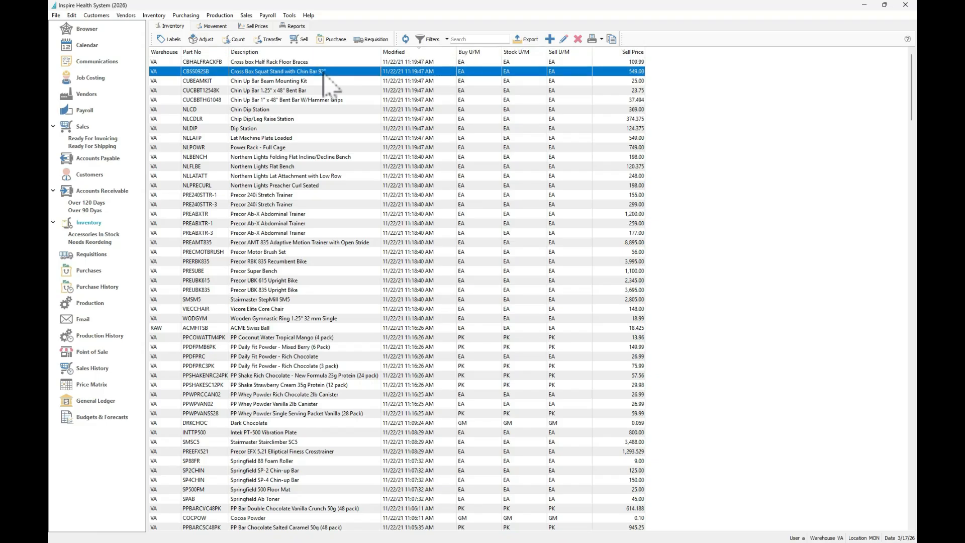
- Switch to Breeze UDF Prices and run the price sync with the Full Run option enabled
{"action": "key", "text": "alt+Tab"}
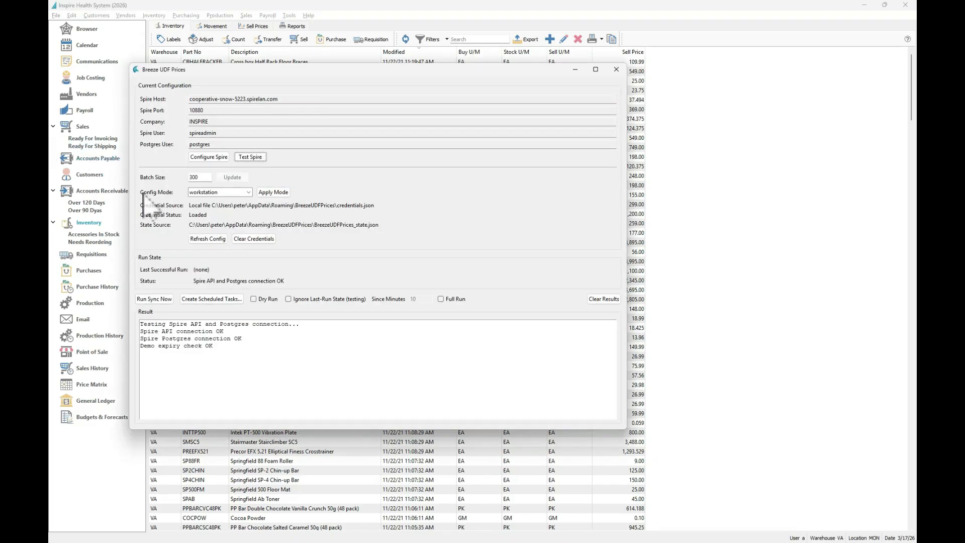
{"action": "left_click", "coordinate": [441, 299]}
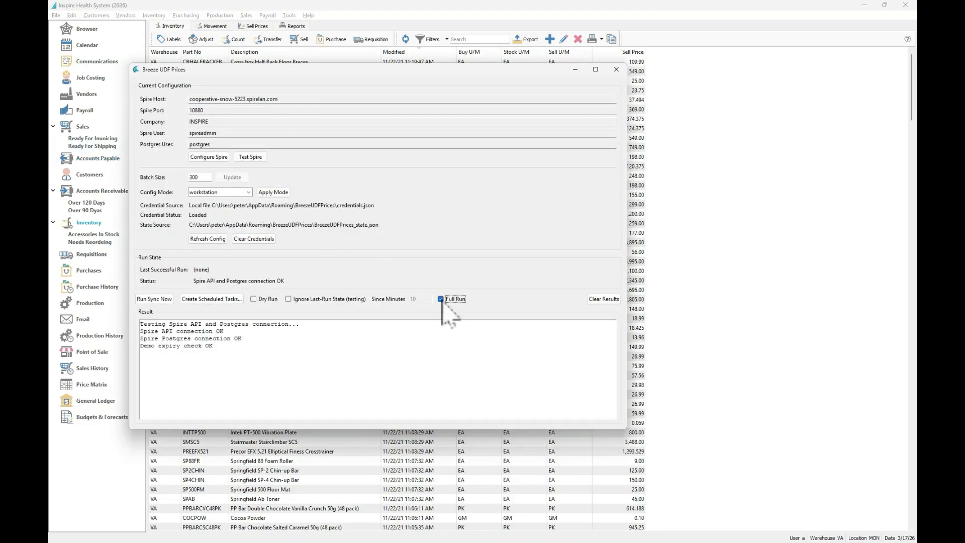
{"action": "left_click", "coordinate": [156, 299]}
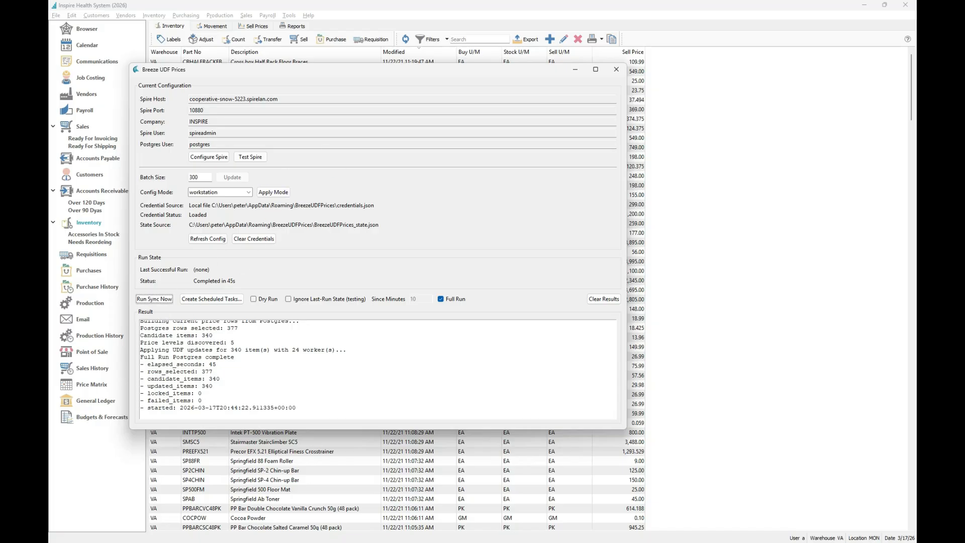
- Return to Spire and check the inventory list's available columns for price UDF fields
{"action": "left_click", "coordinate": [397, 3]}
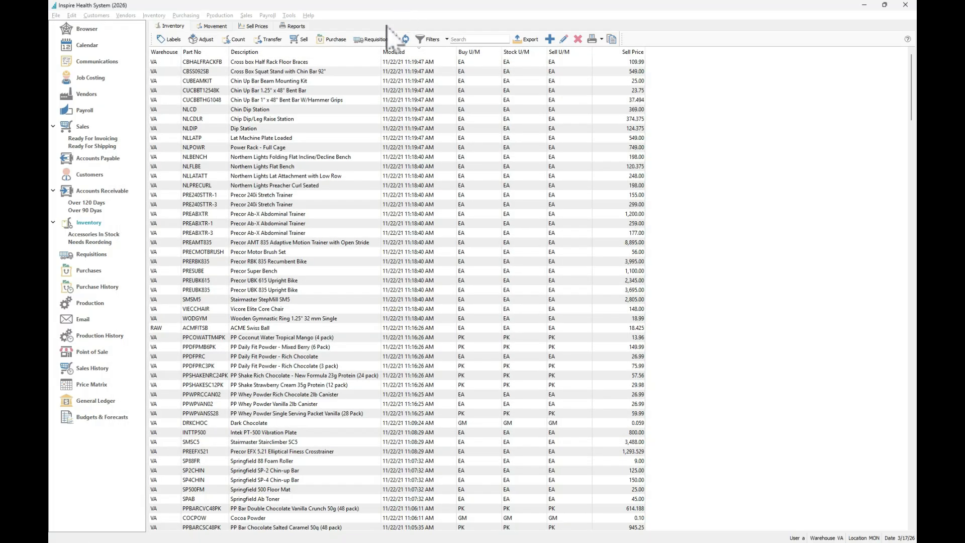
{"action": "right_click", "coordinate": [353, 51]}
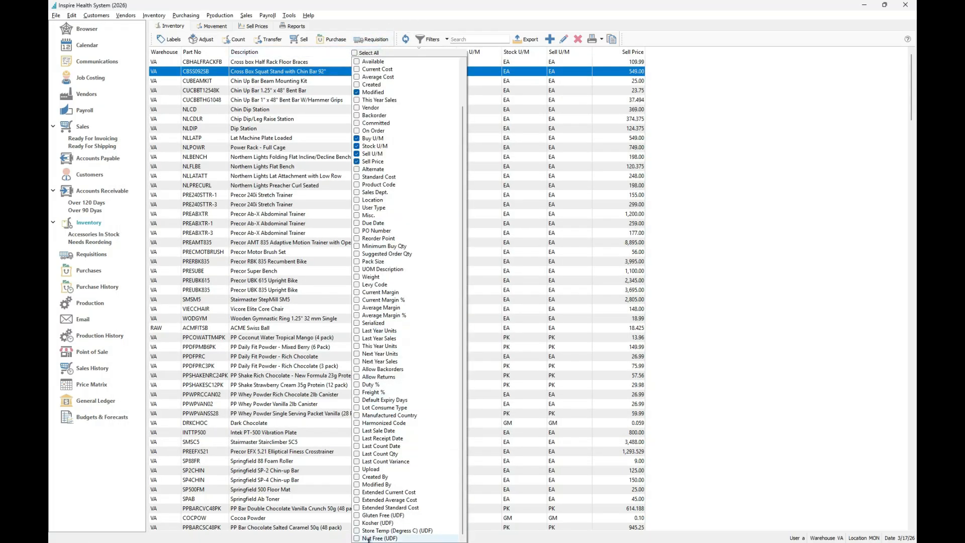
{"action": "left_click", "coordinate": [261, 83]}
{"action": "left_click", "coordinate": [260, 82]}
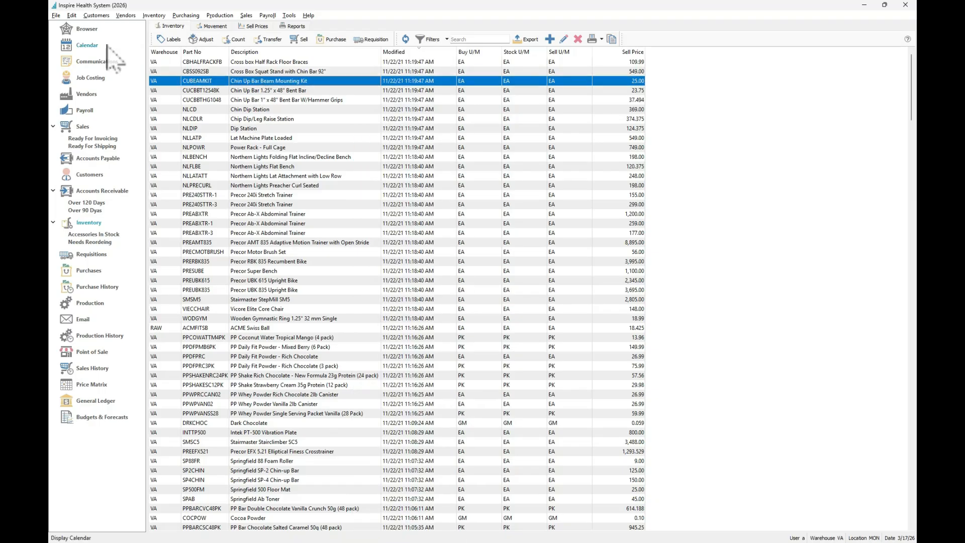
- Log off from Spire and log back in to the company Inspire Health System (2026)
{"action": "left_click", "coordinate": [56, 16]}
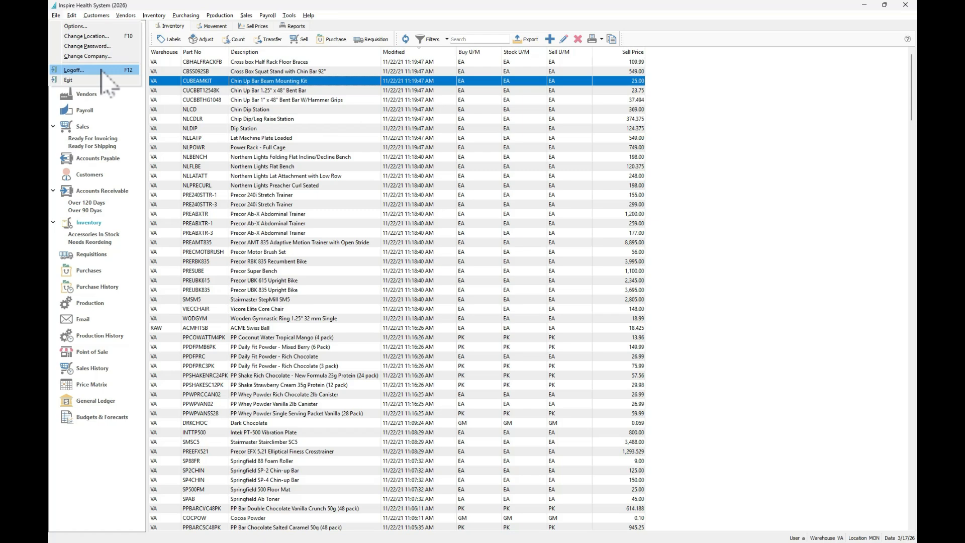
{"action": "left_click", "coordinate": [104, 72]}
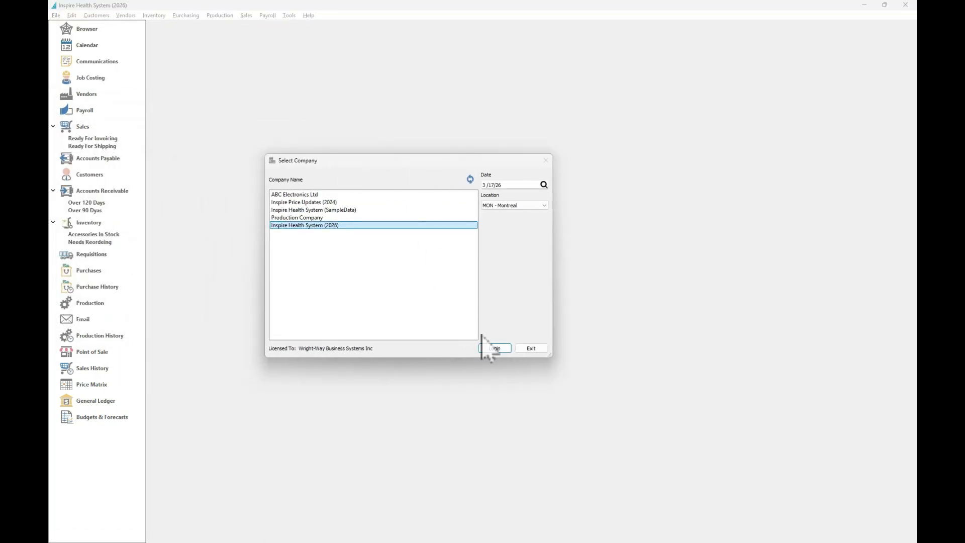
{"action": "left_click", "coordinate": [493, 349]}
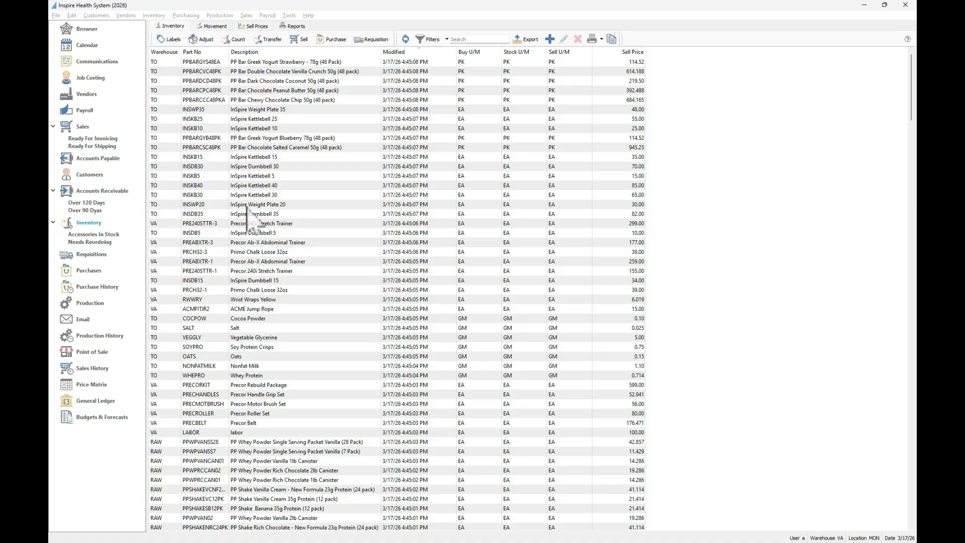
- Add the Price01, Price02, Price03, Price05 and Price06 UDF columns to the inventory list
{"action": "right_click", "coordinate": [327, 56]}
{"action": "scroll", "coordinate": [345, 365], "scroll_direction": "down", "scroll_amount": 4}
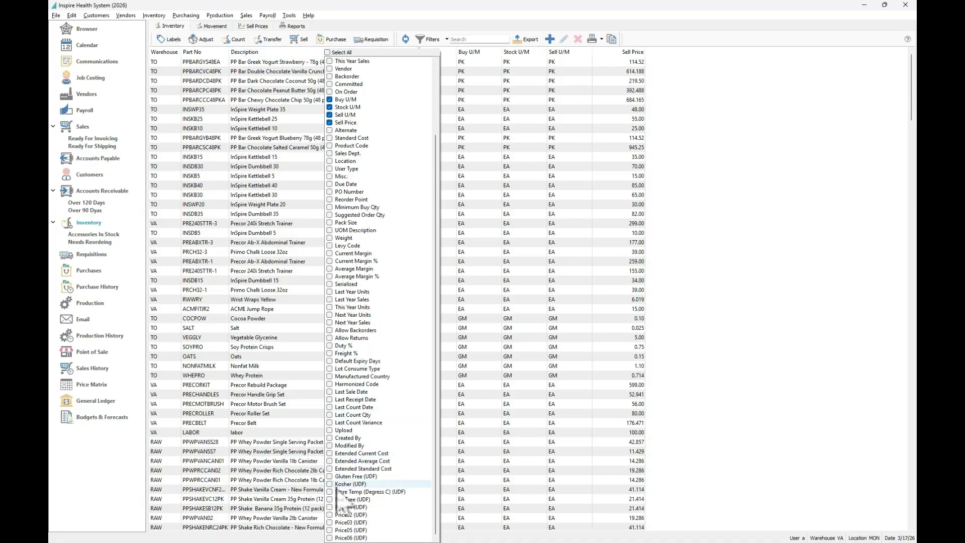
{"action": "left_click", "coordinate": [330, 507]}
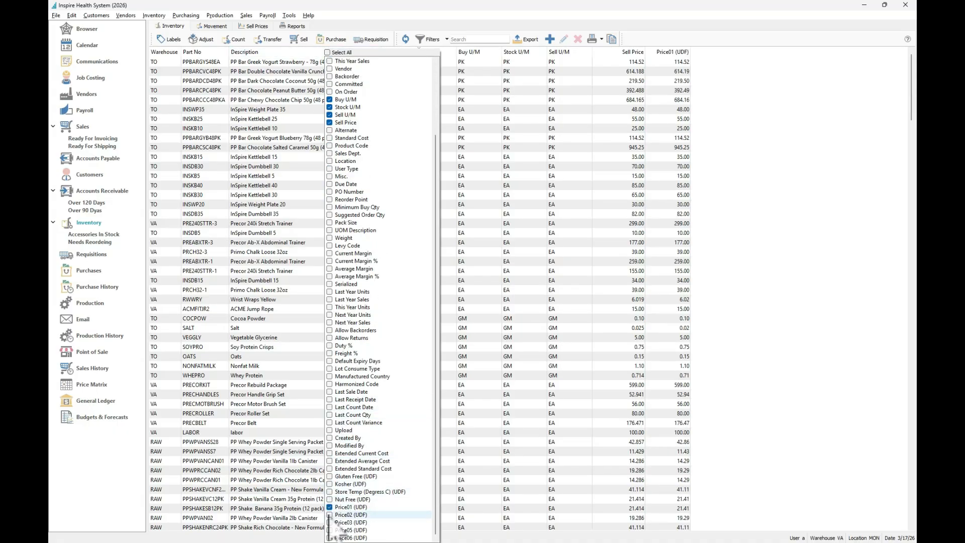
{"action": "left_click", "coordinate": [330, 514]}
{"action": "left_click", "coordinate": [329, 522]}
{"action": "left_click", "coordinate": [330, 530]}
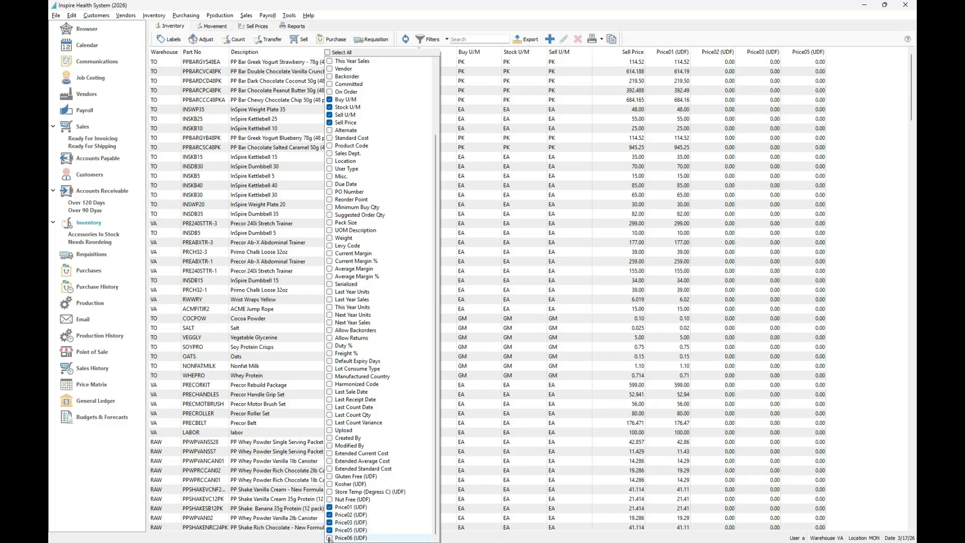
{"action": "left_click", "coordinate": [330, 538]}
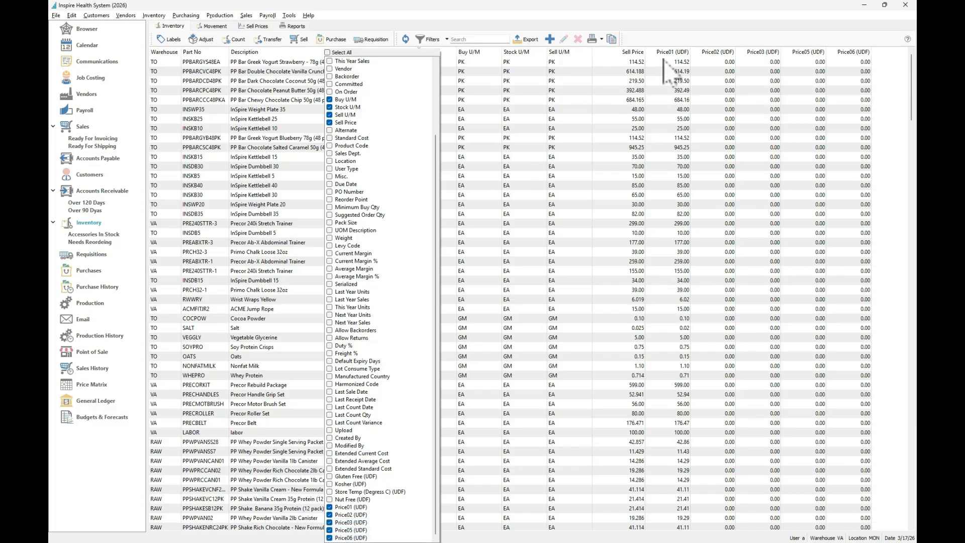
{"action": "left_click", "coordinate": [663, 61]}
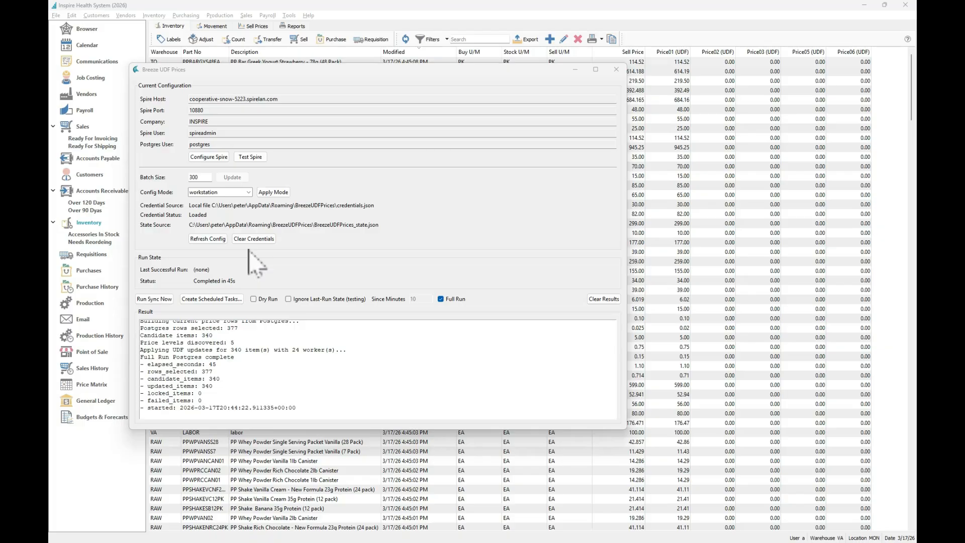
- Select the server config mode and create a Changes Only scheduled task for weekdays, 09:00 to 17:00, repeating every 10 minutes
{"action": "left_click", "coordinate": [248, 193]}
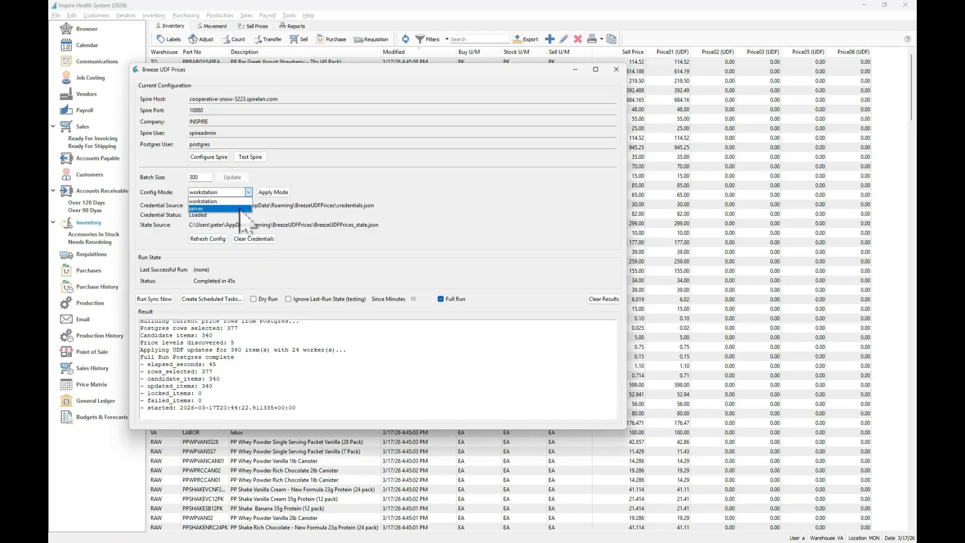
{"action": "left_click", "coordinate": [240, 209]}
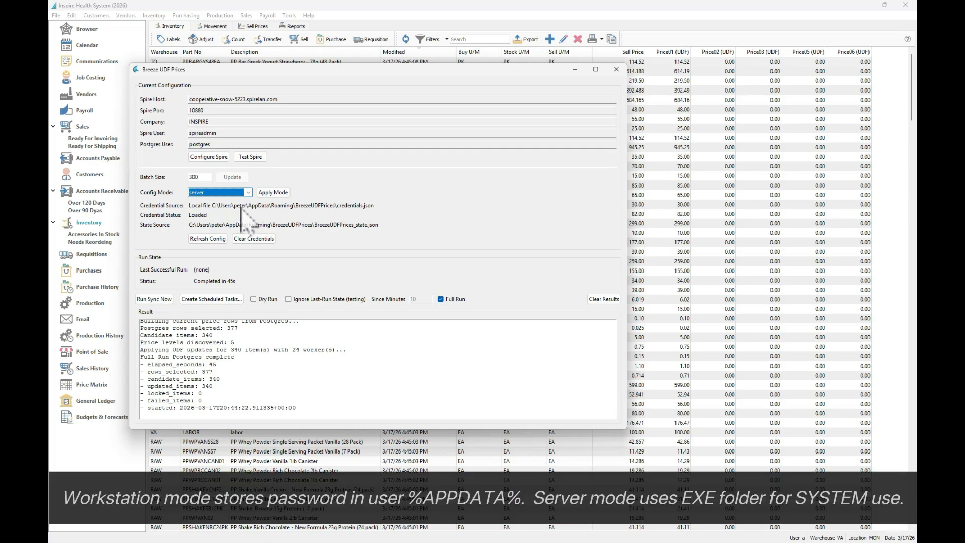
{"action": "left_click", "coordinate": [215, 300]}
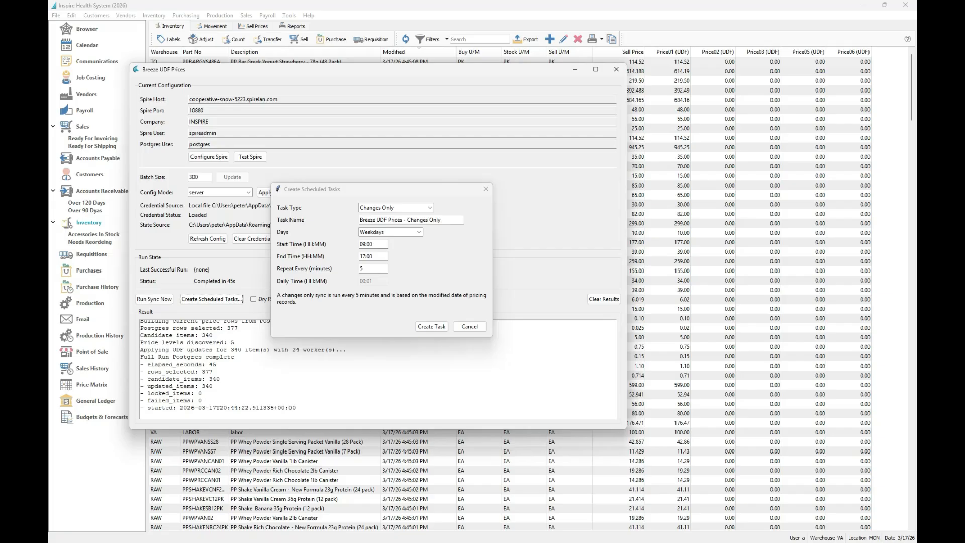
{"action": "double_click", "coordinate": [361, 269]}
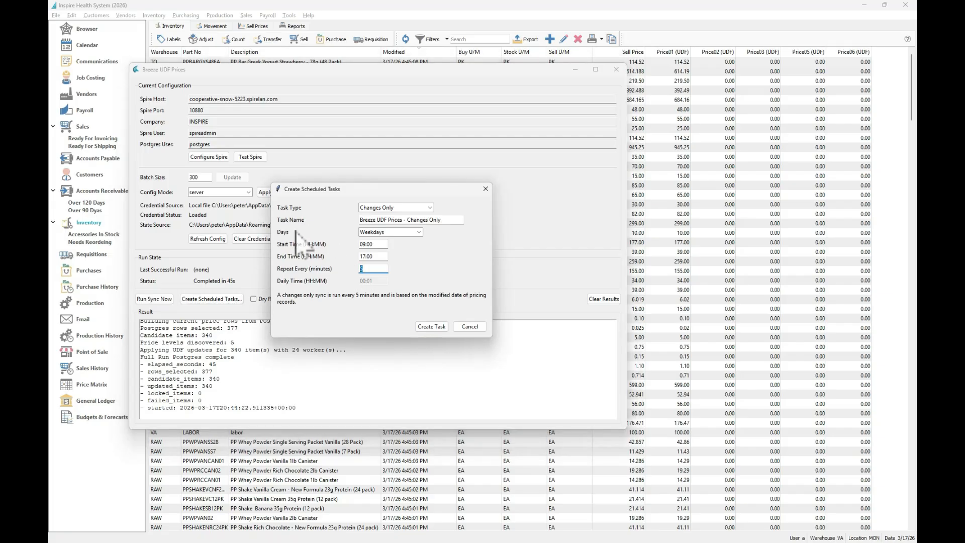
{"action": "type", "text": "10"}
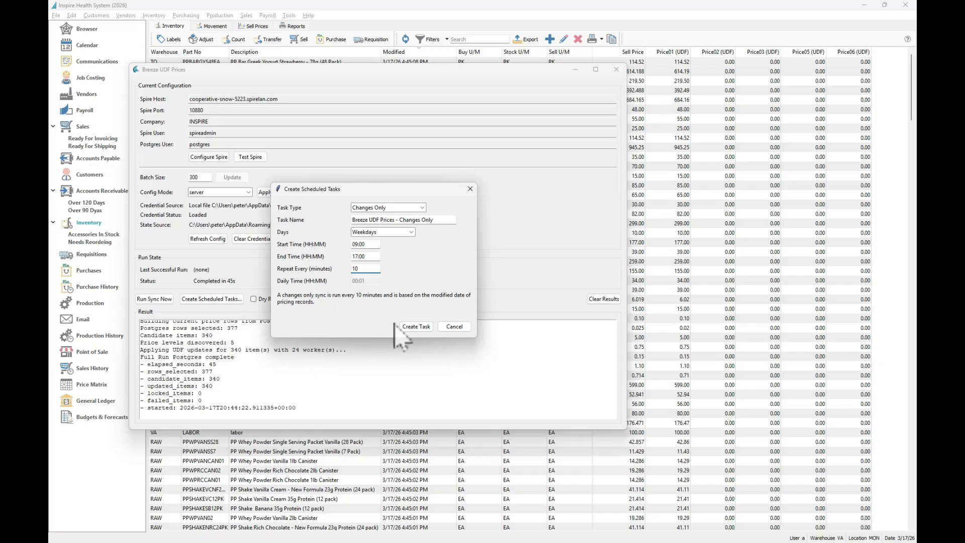
{"action": "left_click", "coordinate": [418, 327]}
{"action": "left_click", "coordinate": [418, 328]}
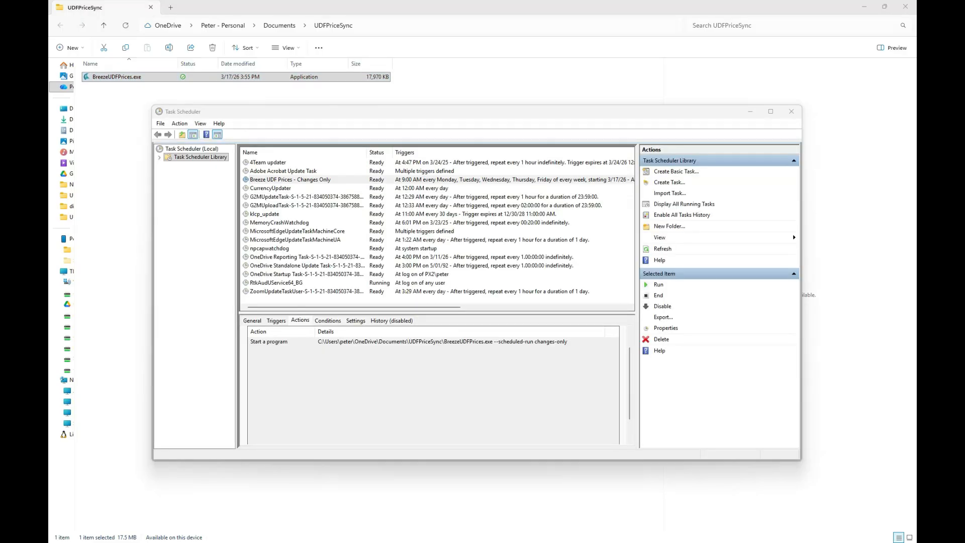
- Review the Breeze UDF Prices - Changes Only task's triggers and run times in Task Scheduler, then close Task Scheduler
{"action": "left_click", "coordinate": [333, 179]}
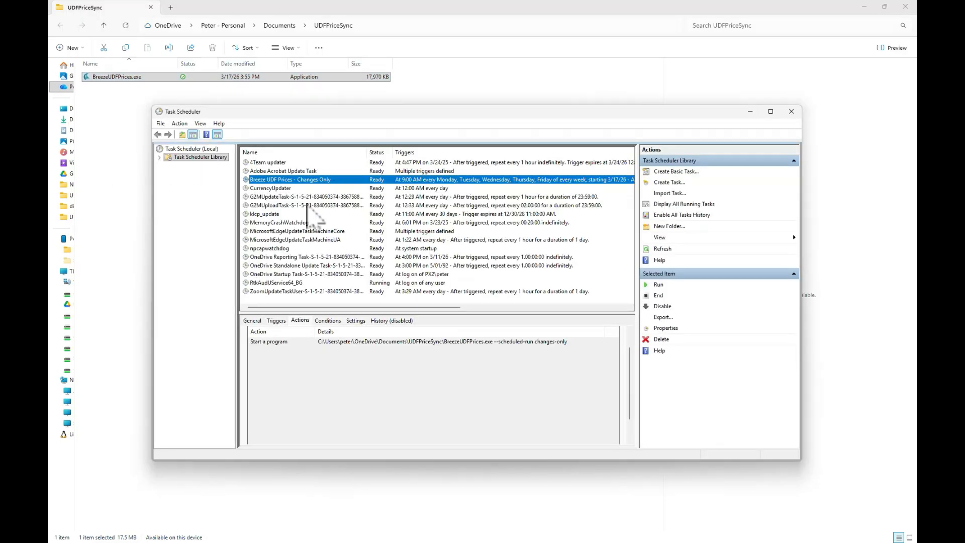
{"action": "left_click_drag", "start_coordinate": [385, 308], "coordinate": [486, 324]}
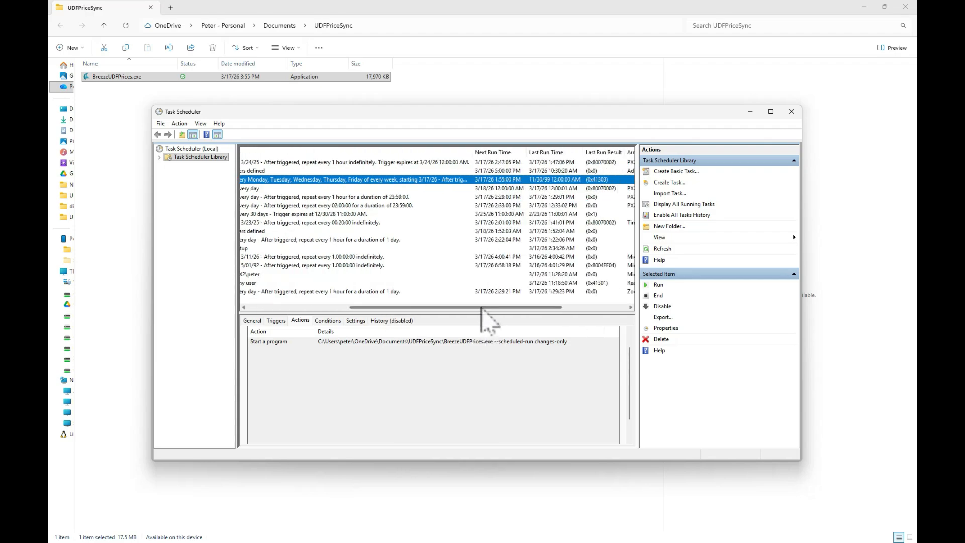
{"action": "left_click_drag", "start_coordinate": [482, 308], "coordinate": [352, 308]}
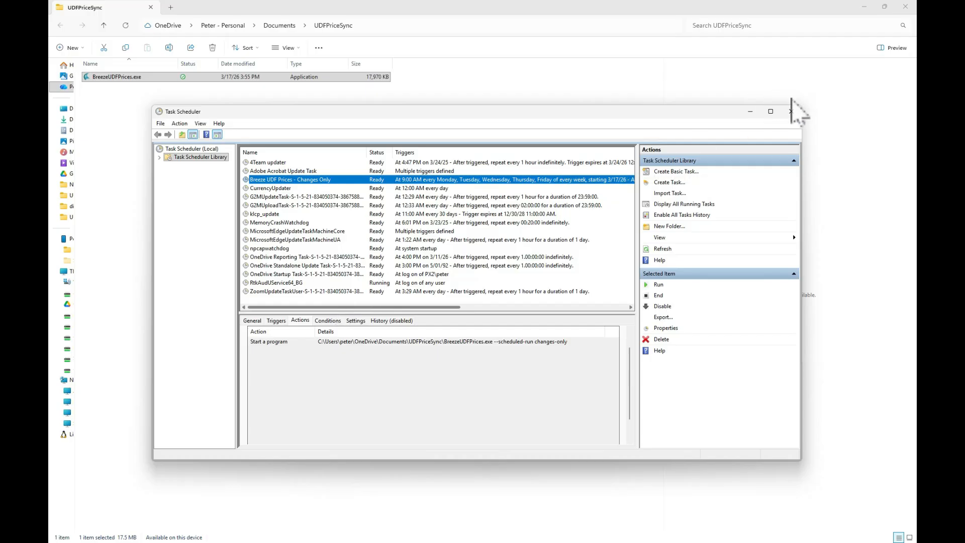
{"action": "left_click", "coordinate": [791, 112]}
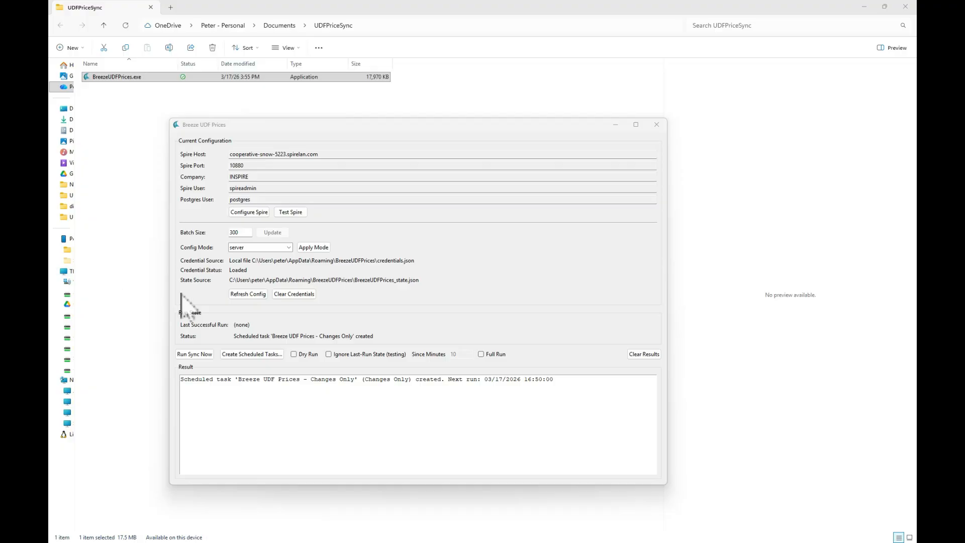
- Create a Full Run Postgres scheduled task that runs on weekdays at 00:01
{"action": "left_click", "coordinate": [252, 354]}
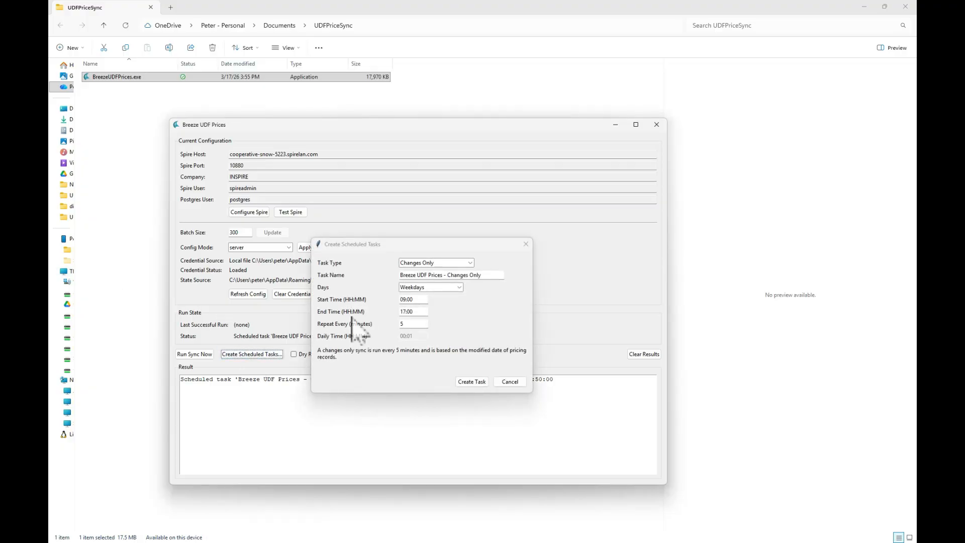
{"action": "left_click", "coordinate": [470, 263]}
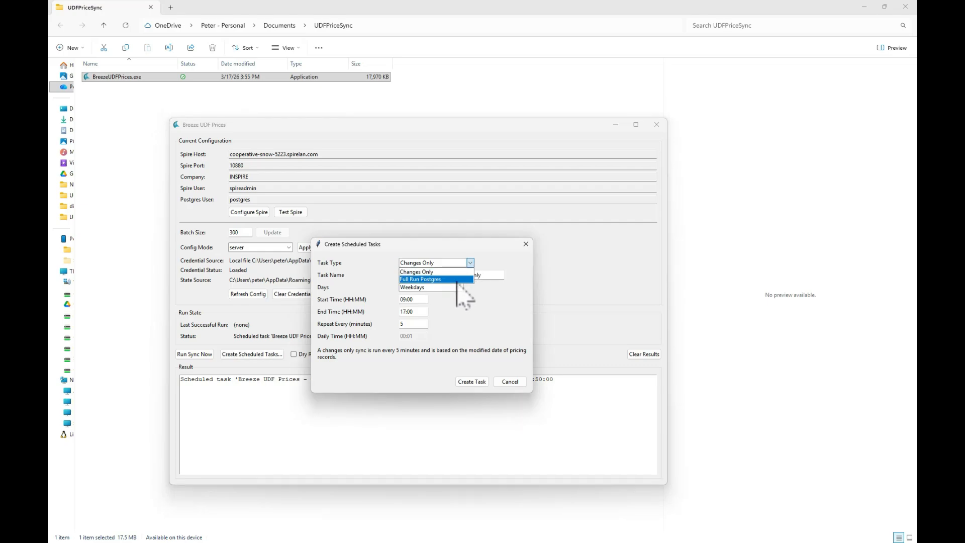
{"action": "left_click", "coordinate": [454, 280]}
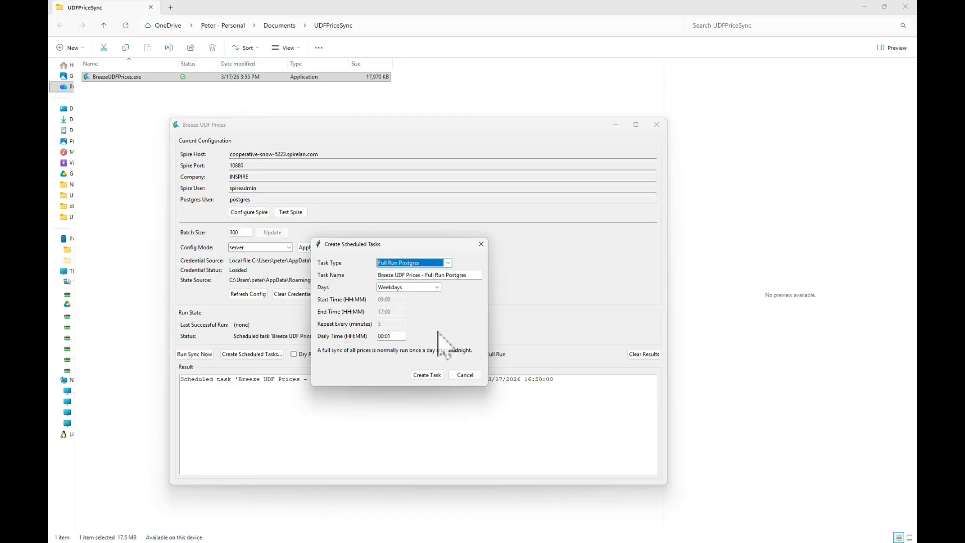
{"action": "left_click", "coordinate": [427, 375]}
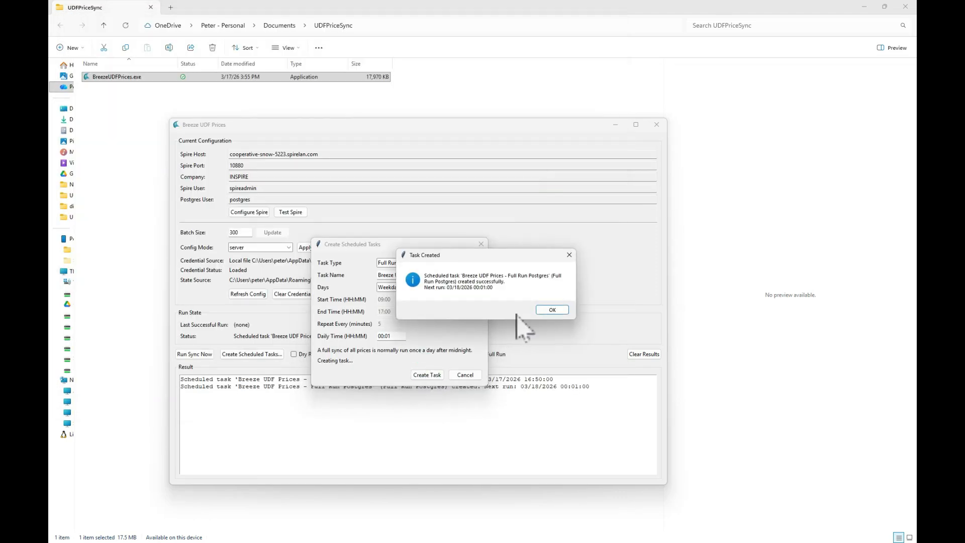
{"action": "left_click", "coordinate": [550, 310]}
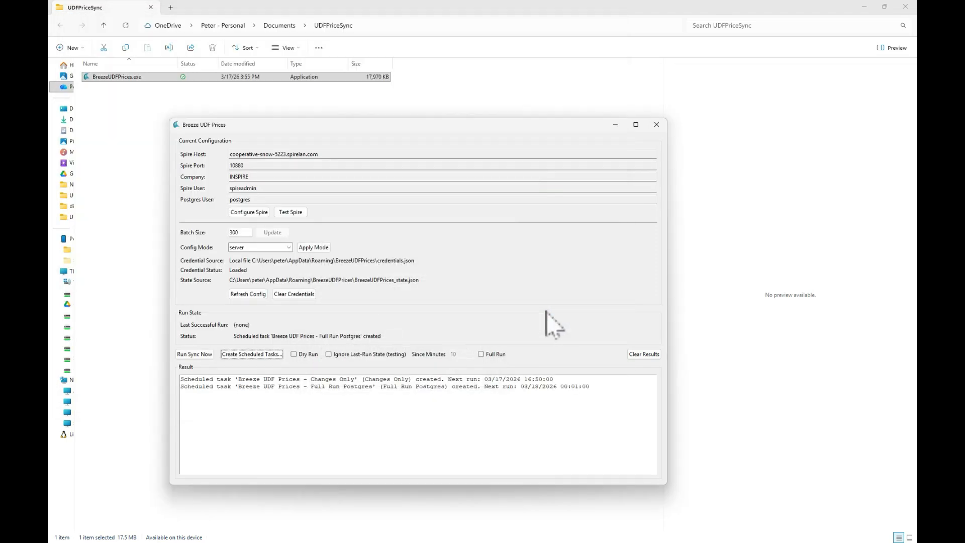